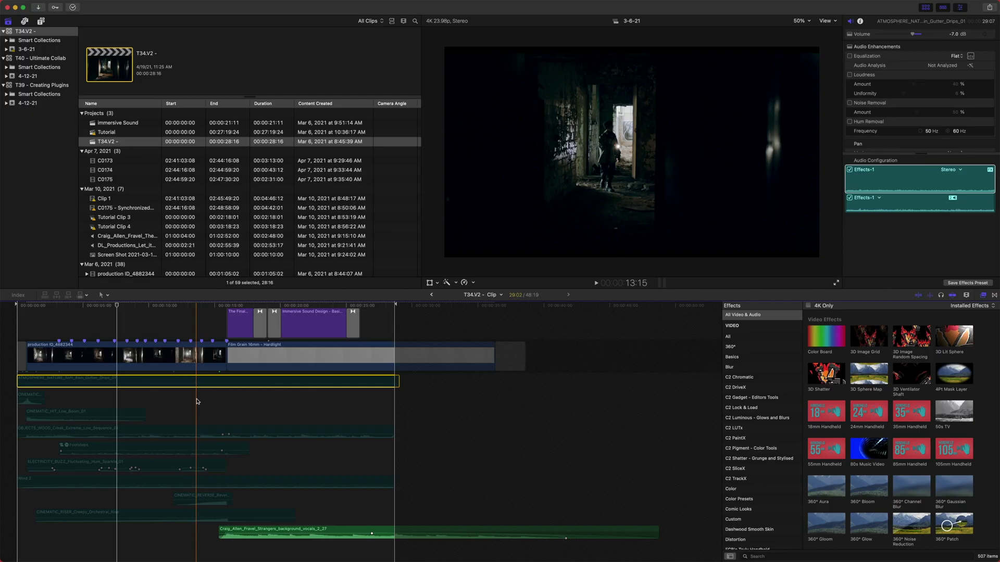
Step: Select the Wind 2 clip and play back from earlier to audition it against the hallway footage
{"action": "left_click", "coordinate": [195, 381]}
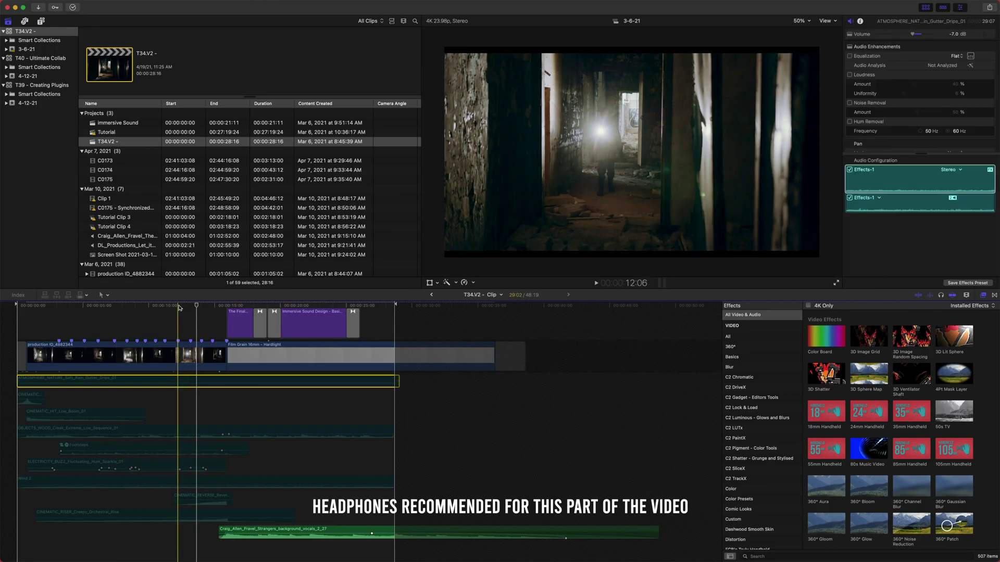
{"action": "left_click", "coordinate": [156, 306]}
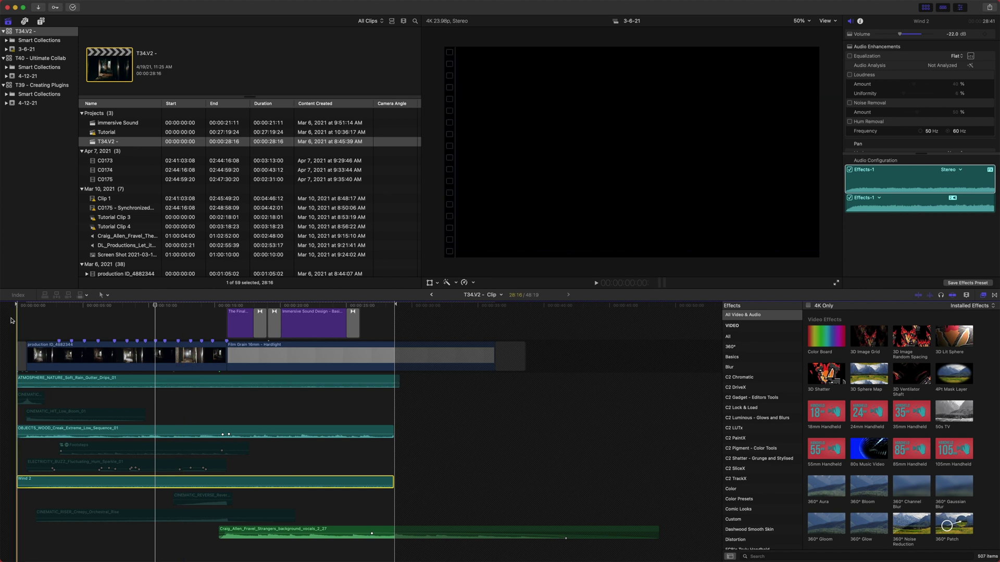
{"action": "key", "text": "space"}
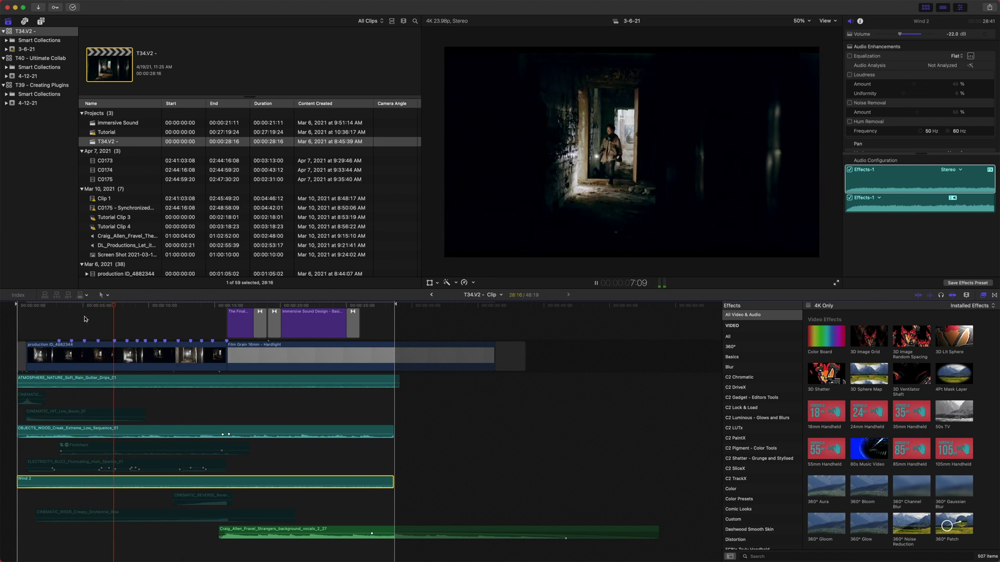
{"action": "key", "text": "space"}
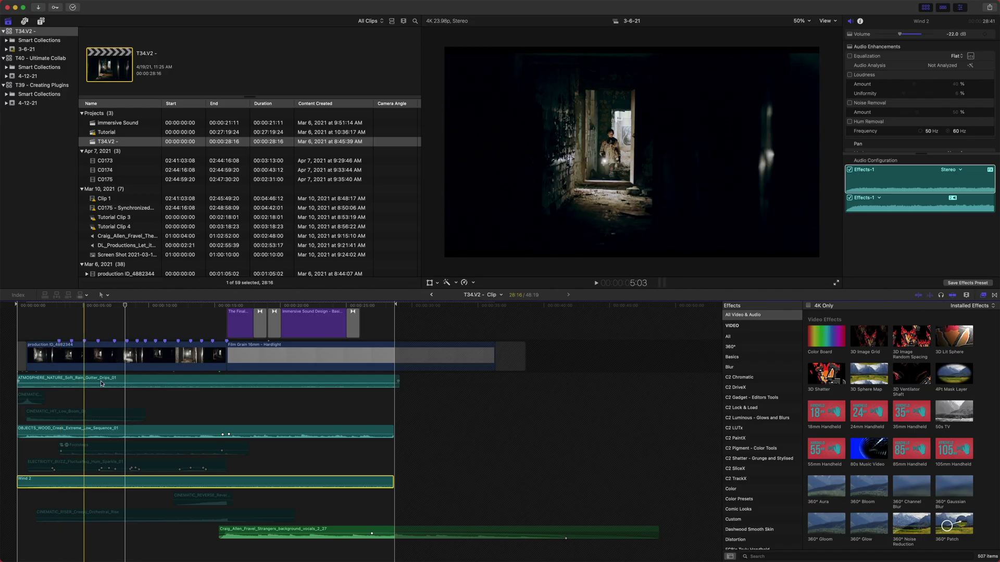
Step: Raise the ELECTRICITY_BUZZ clip's volume to −11 dB
{"action": "left_click", "coordinate": [181, 463]}
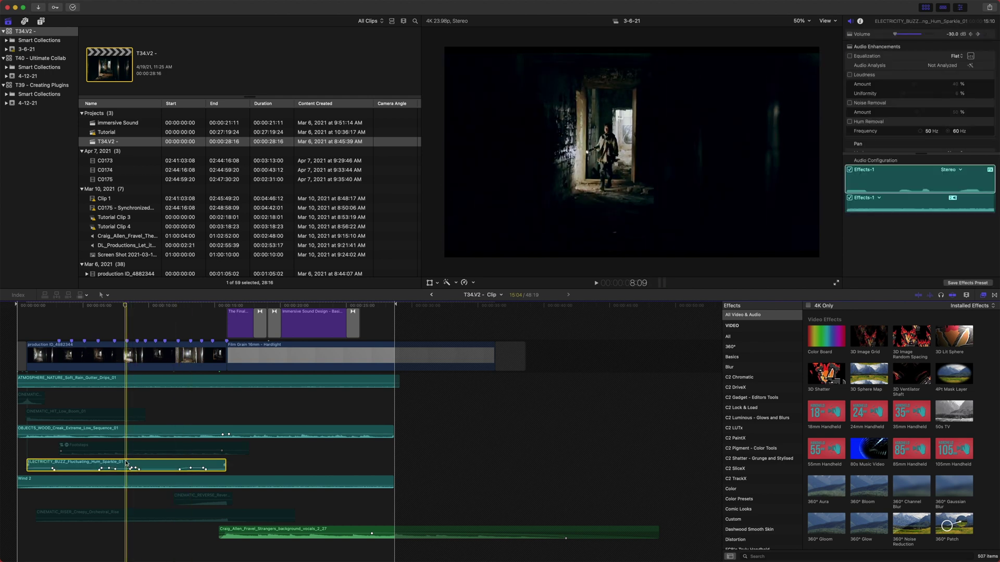
{"action": "left_click", "coordinate": [104, 463]}
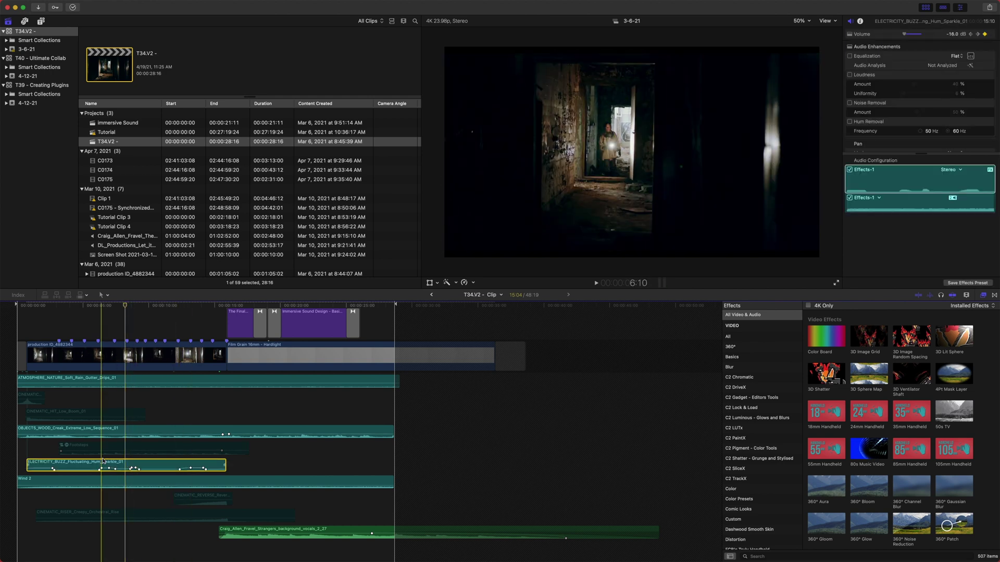
{"action": "left_click_drag", "start_coordinate": [113, 467], "coordinate": [132, 447]}
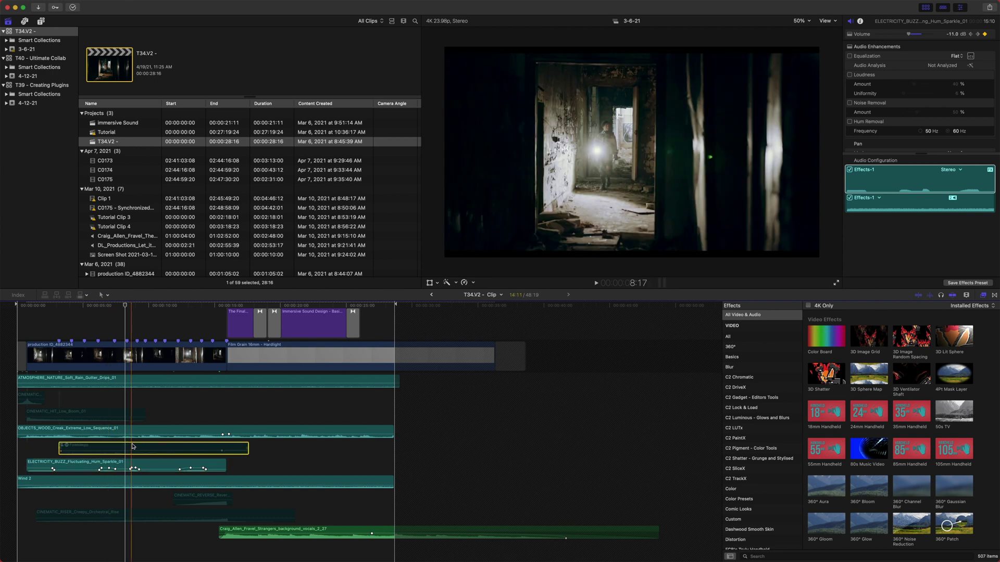
Step: Select the Footsteps clip and play it back to audition it
{"action": "left_click", "coordinate": [133, 447]}
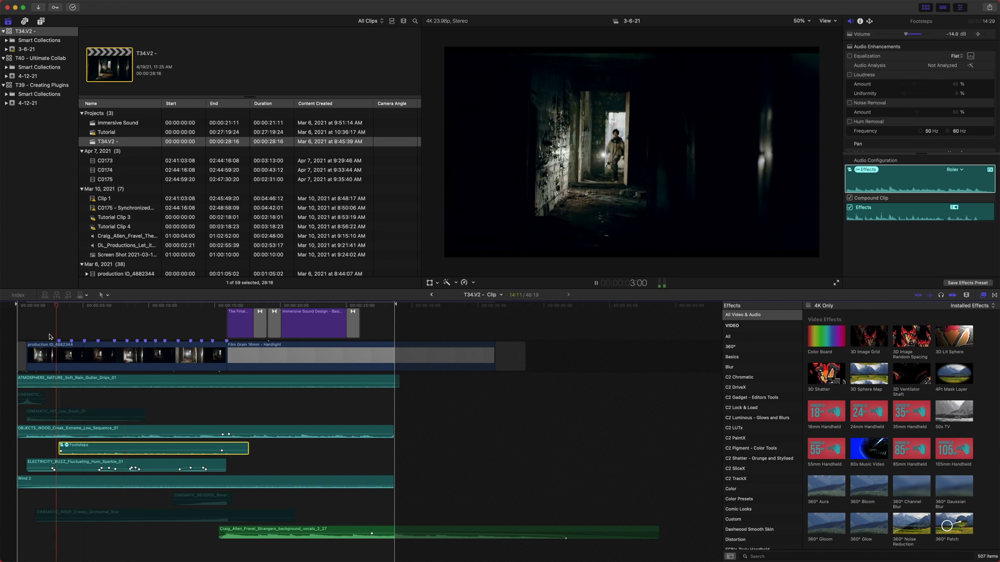
{"action": "key", "text": "space"}
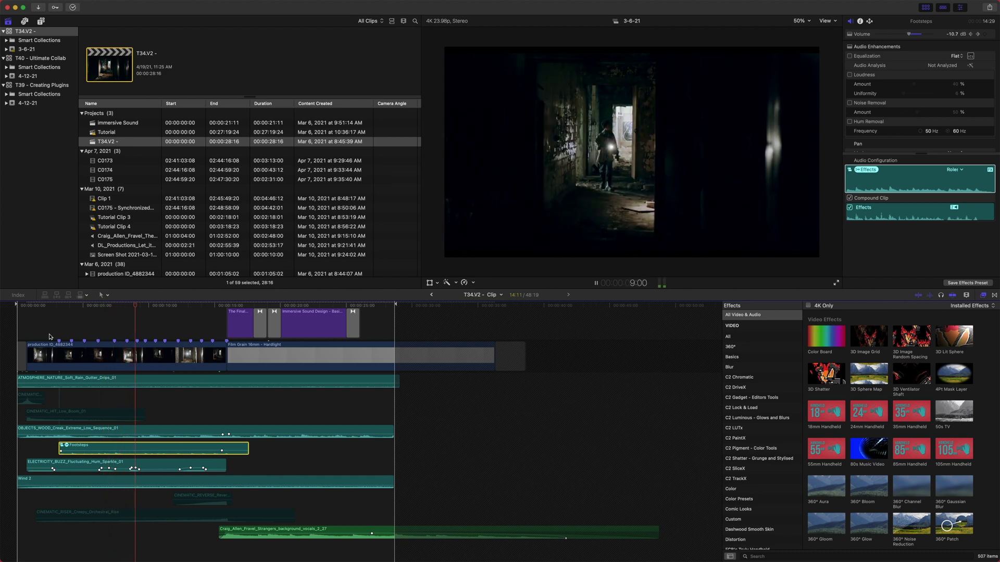
{"action": "key", "text": "space"}
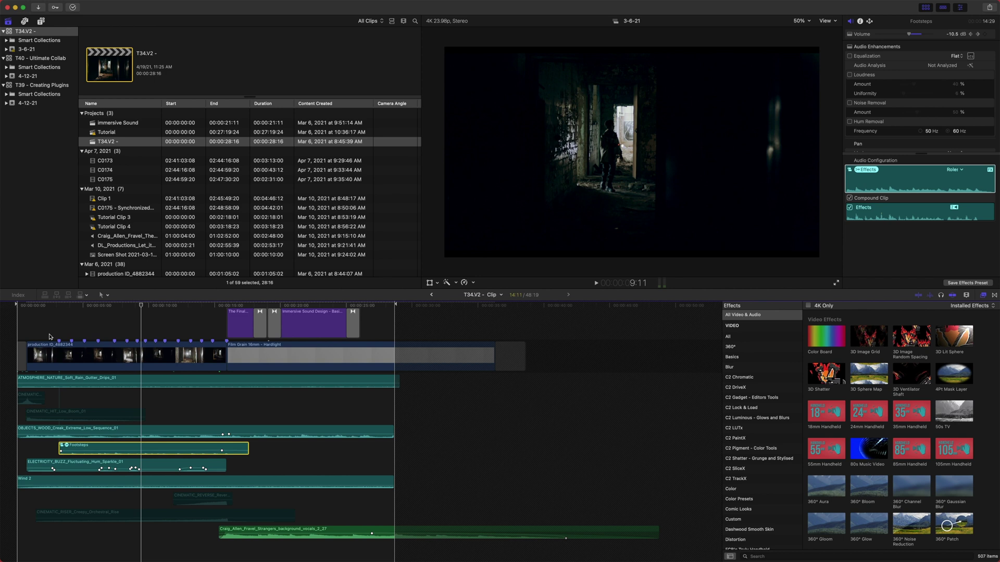
Step: Select and enable the four dimmed CINEMATIC clips, then deselect and move the playhead later
{"action": "left_click_drag", "start_coordinate": [312, 547], "coordinate": [157, 484]}
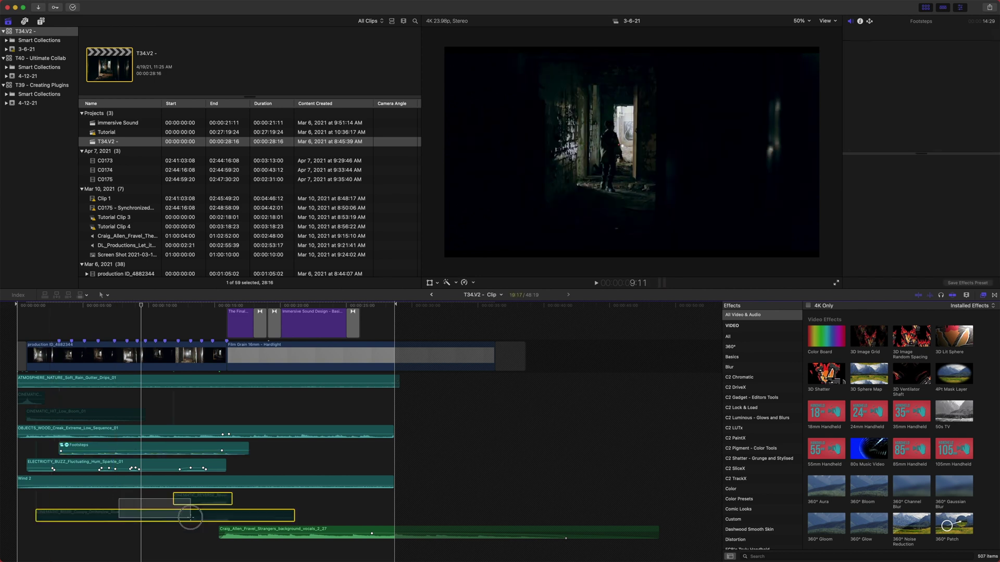
{"action": "left_click_drag", "start_coordinate": [156, 425], "coordinate": [5, 390]}
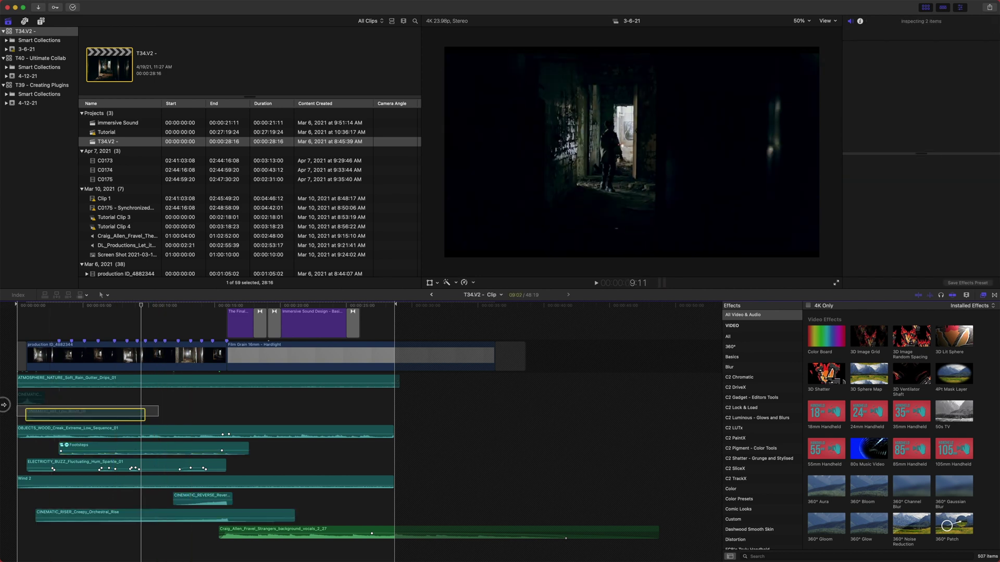
{"action": "left_click", "coordinate": [20, 313]}
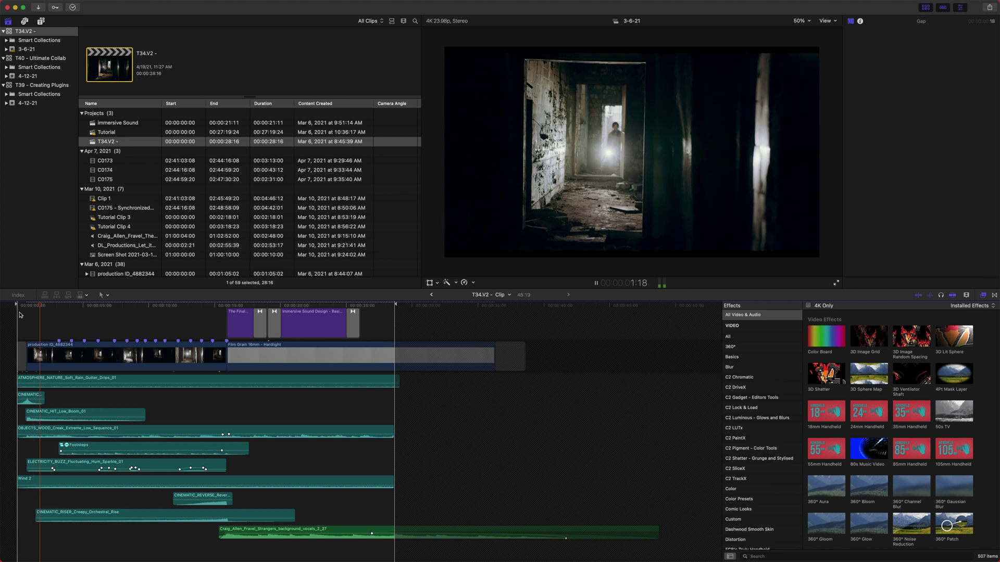
{"action": "left_click", "coordinate": [204, 311]}
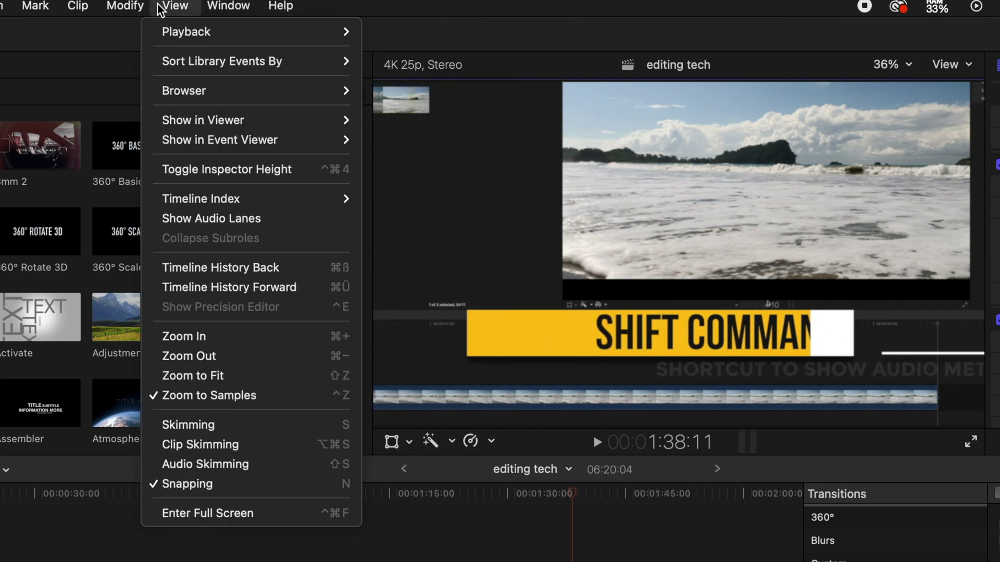
{"action": "mouse_move", "coordinate": [175, 6]}
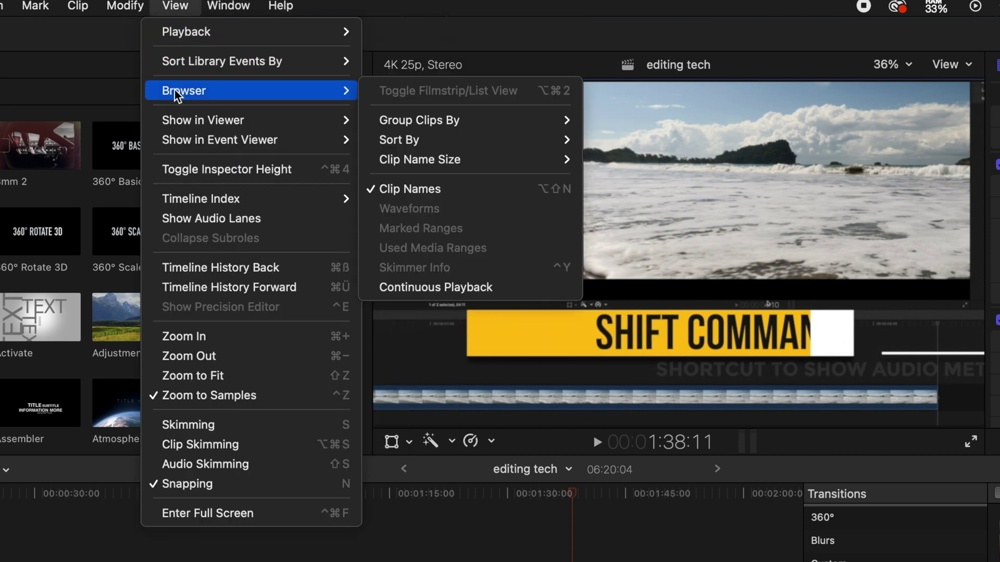
{"action": "mouse_move", "coordinate": [203, 119]}
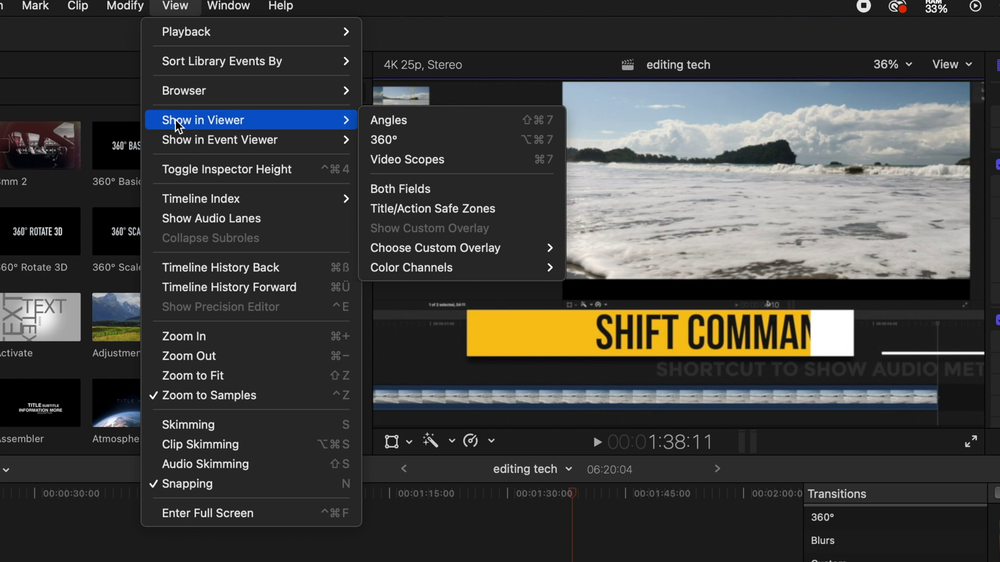
Step: Show the Video Scopes luma waveform beside the viewer image
{"action": "left_click", "coordinate": [407, 160]}
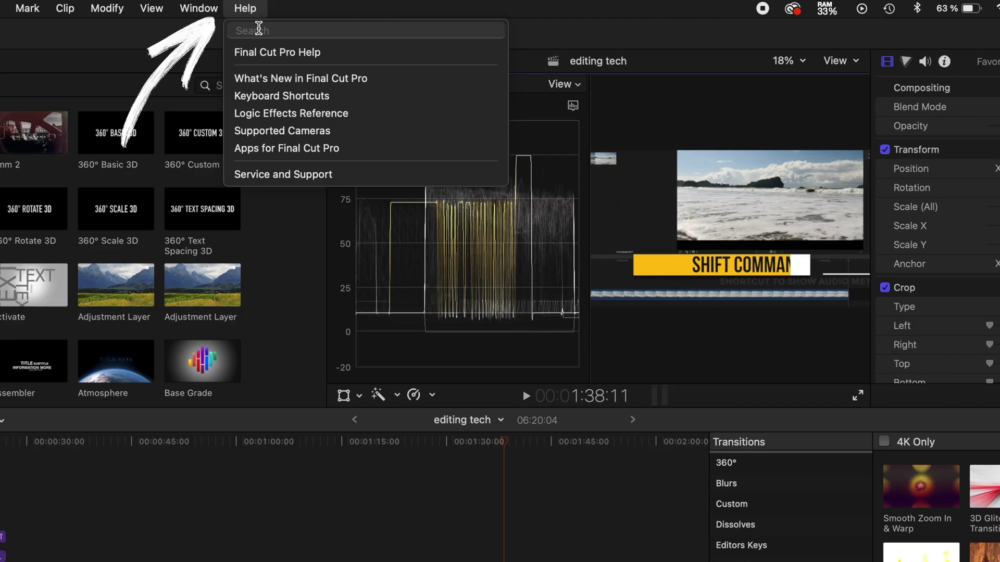
Step: Open the Keyboard Shortcuts page of the Final Cut Pro user guide
{"action": "left_click", "coordinate": [292, 98]}
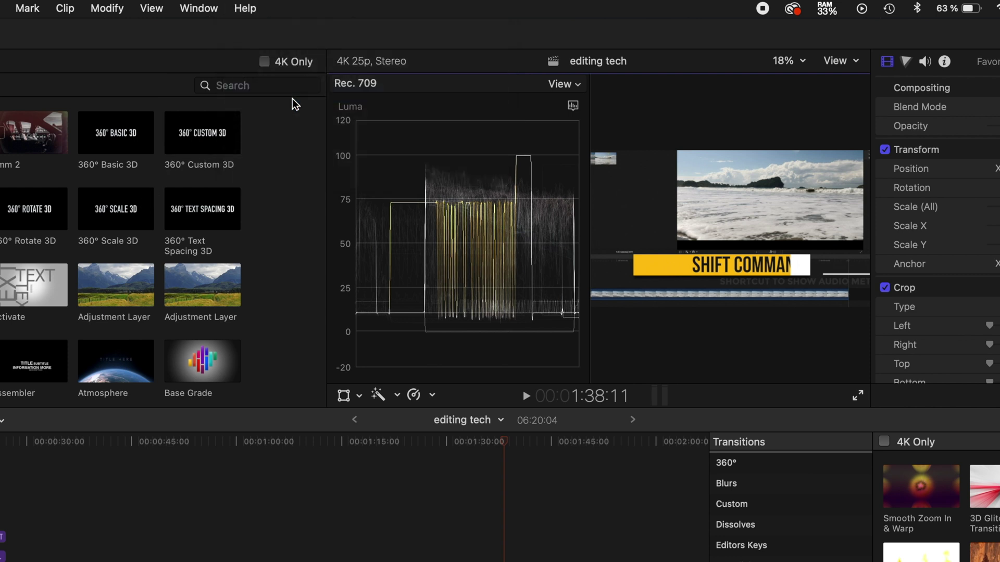
{"action": "scroll", "coordinate": [769, 398], "scroll_direction": "down", "scroll_amount": 5}
{"action": "scroll", "coordinate": [769, 399], "scroll_direction": "down", "scroll_amount": 5}
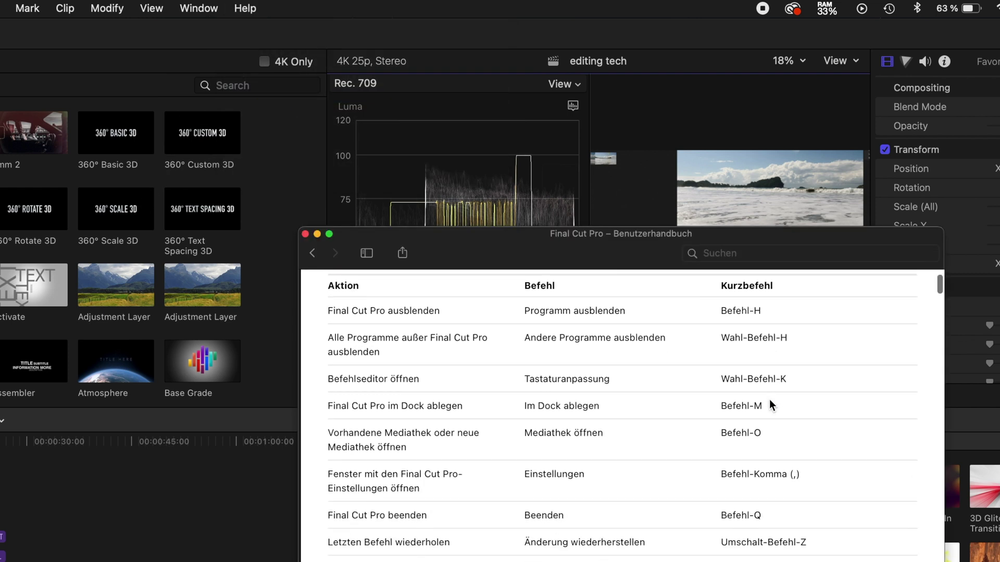
{"action": "scroll", "coordinate": [769, 399], "scroll_direction": "down", "scroll_amount": 5}
{"action": "scroll", "coordinate": [769, 399], "scroll_direction": "down", "scroll_amount": 5}
{"action": "scroll", "coordinate": [769, 400], "scroll_direction": "down", "scroll_amount": 5}
{"action": "scroll", "coordinate": [769, 399], "scroll_direction": "down", "scroll_amount": 5}
{"action": "scroll", "coordinate": [769, 399], "scroll_direction": "down", "scroll_amount": 5}
{"action": "scroll", "coordinate": [770, 399], "scroll_direction": "down", "scroll_amount": 5}
{"action": "scroll", "coordinate": [770, 399], "scroll_direction": "down", "scroll_amount": 5}
{"action": "scroll", "coordinate": [770, 400], "scroll_direction": "down", "scroll_amount": 5}
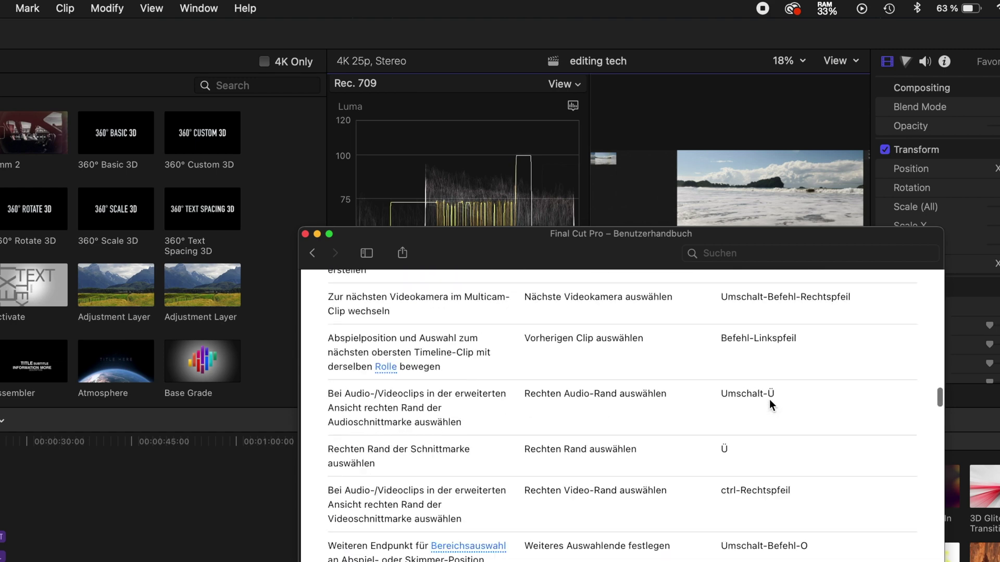
{"action": "scroll", "coordinate": [769, 398], "scroll_direction": "down", "scroll_amount": 5}
{"action": "scroll", "coordinate": [769, 399], "scroll_direction": "down", "scroll_amount": 5}
{"action": "scroll", "coordinate": [770, 400], "scroll_direction": "down", "scroll_amount": 5}
{"action": "scroll", "coordinate": [770, 399], "scroll_direction": "down", "scroll_amount": 5}
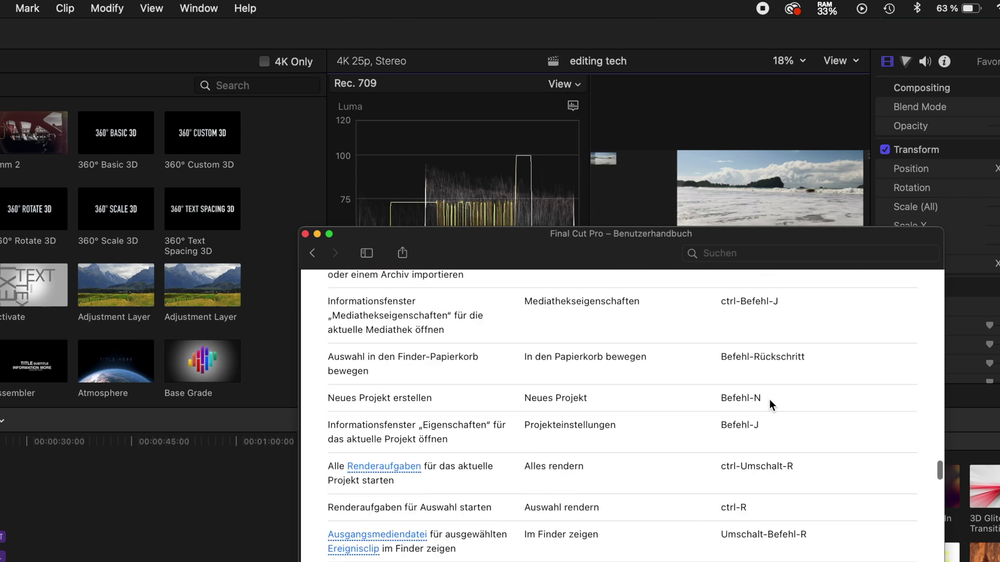
{"action": "scroll", "coordinate": [769, 400], "scroll_direction": "down", "scroll_amount": 5}
{"action": "scroll", "coordinate": [769, 399], "scroll_direction": "down", "scroll_amount": 5}
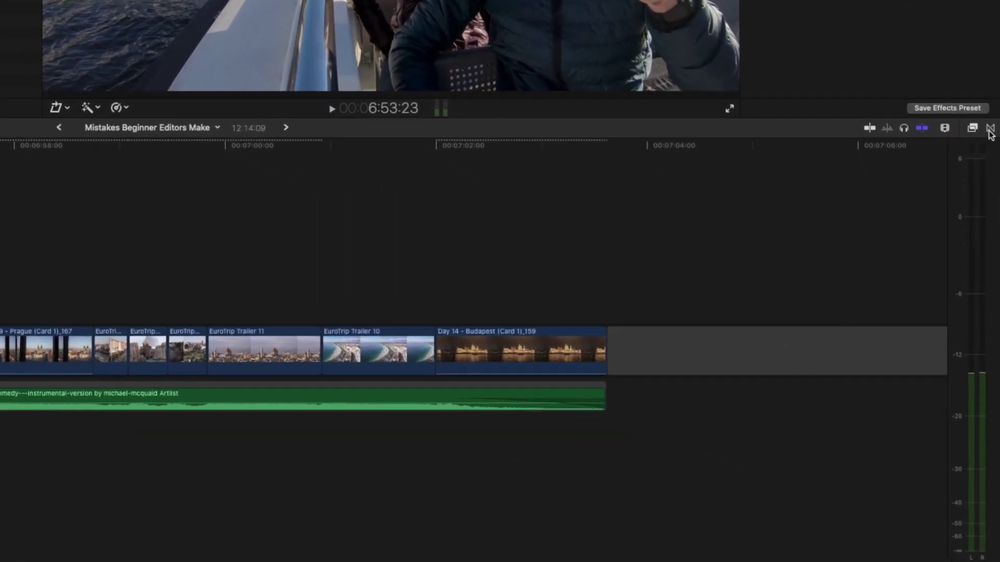
Step: Open the Transitions browser and select the Flip Flop Down transition
{"action": "left_click", "coordinate": [990, 117]}
{"action": "left_click", "coordinate": [825, 227]}
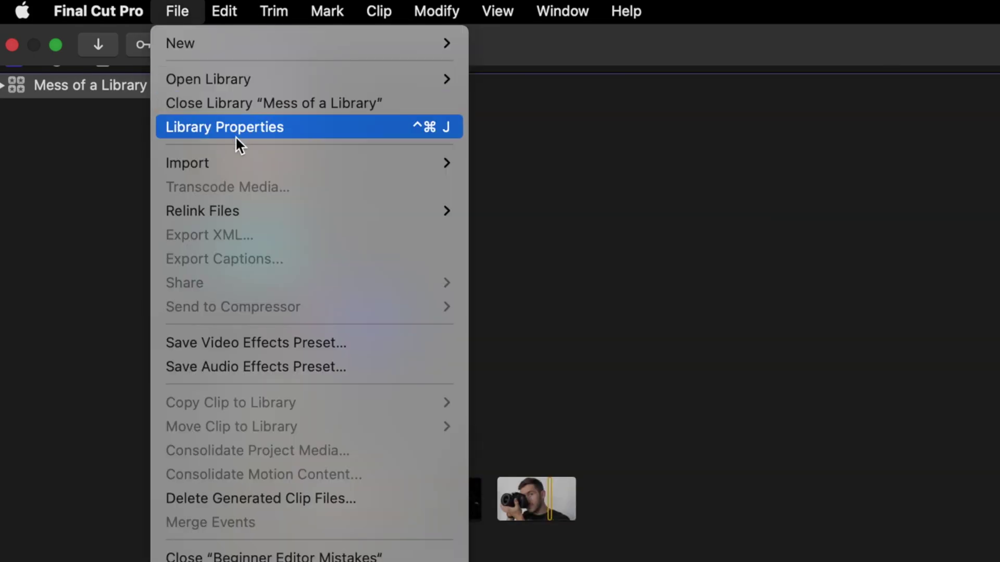
{"action": "mouse_move", "coordinate": [188, 162]}
{"action": "left_click", "coordinate": [550, 167]}
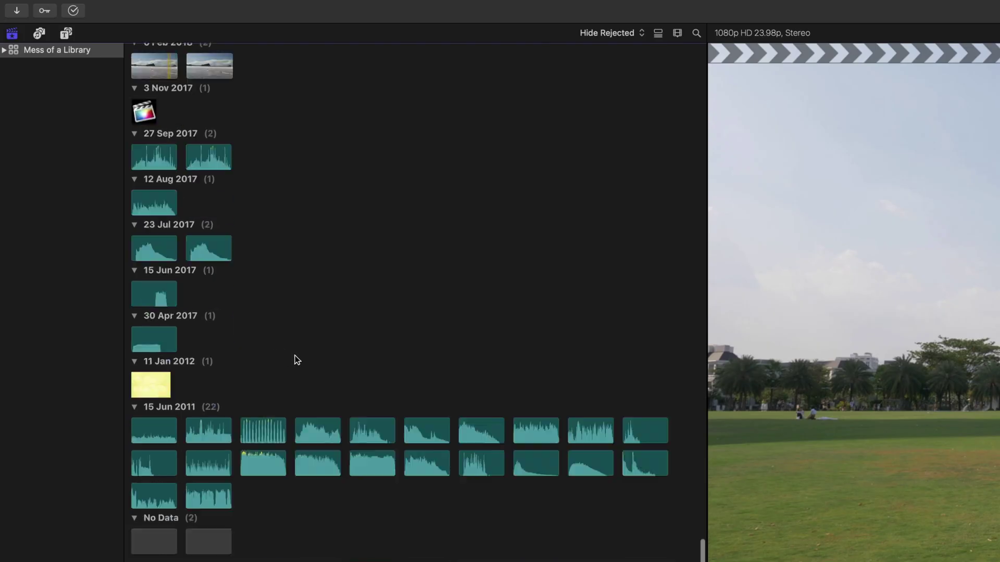
{"action": "scroll", "coordinate": [295, 360], "scroll_direction": "up", "scroll_amount": 8}
{"action": "scroll", "coordinate": [296, 360], "scroll_direction": "up", "scroll_amount": 8}
{"action": "scroll", "coordinate": [294, 359], "scroll_direction": "up", "scroll_amount": 8}
{"action": "scroll", "coordinate": [294, 361], "scroll_direction": "up", "scroll_amount": 6}
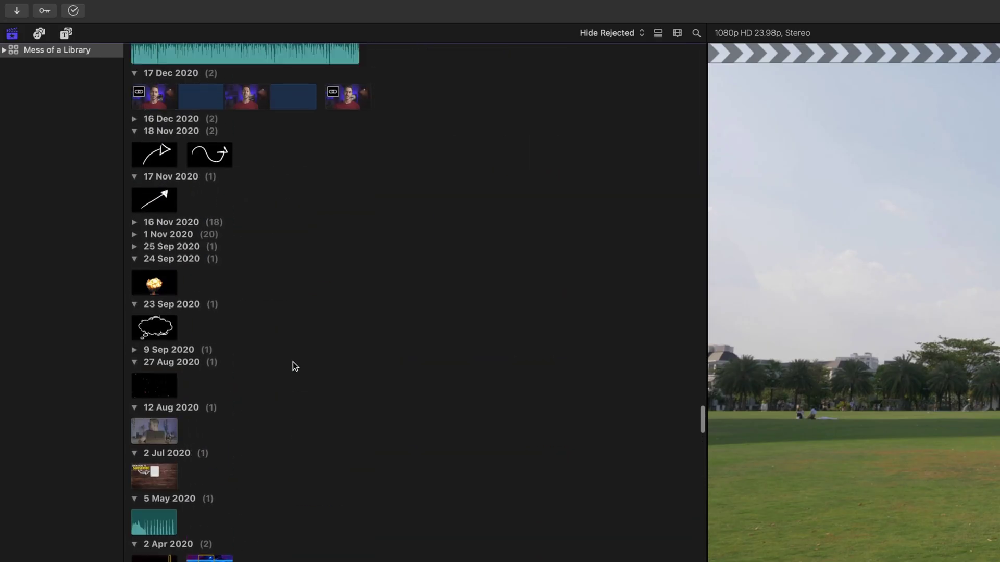
{"action": "scroll", "coordinate": [293, 362], "scroll_direction": "up", "scroll_amount": 8}
{"action": "scroll", "coordinate": [293, 362], "scroll_direction": "up", "scroll_amount": 8}
{"action": "scroll", "coordinate": [293, 362], "scroll_direction": "up", "scroll_amount": 6}
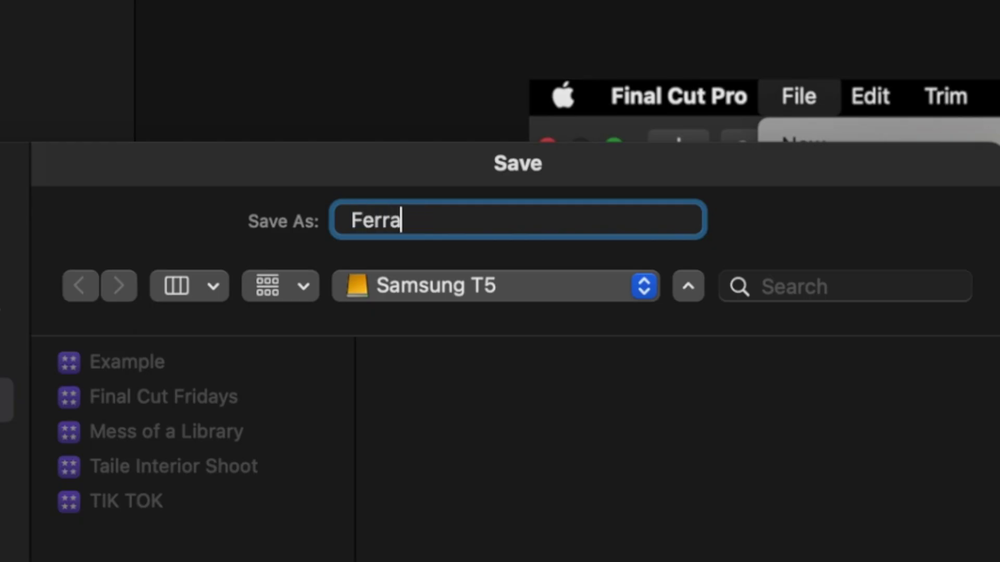
{"action": "type", "text": "ri C"}
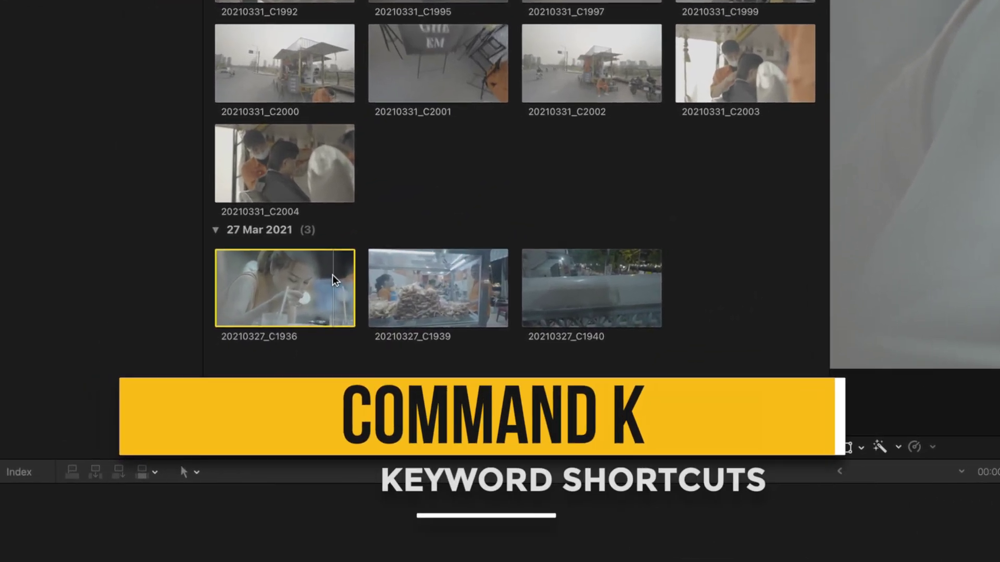
Step: Tag the three 27 Mar 2021 clips 'night shot' and view that keyword collection
{"action": "key", "text": "super+k"}
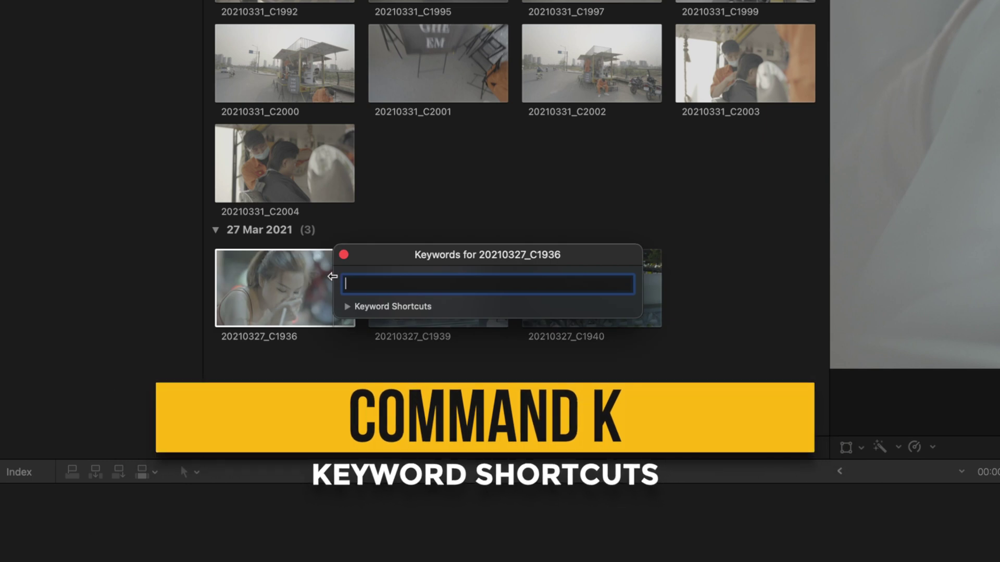
{"action": "type", "text": "night shot"}
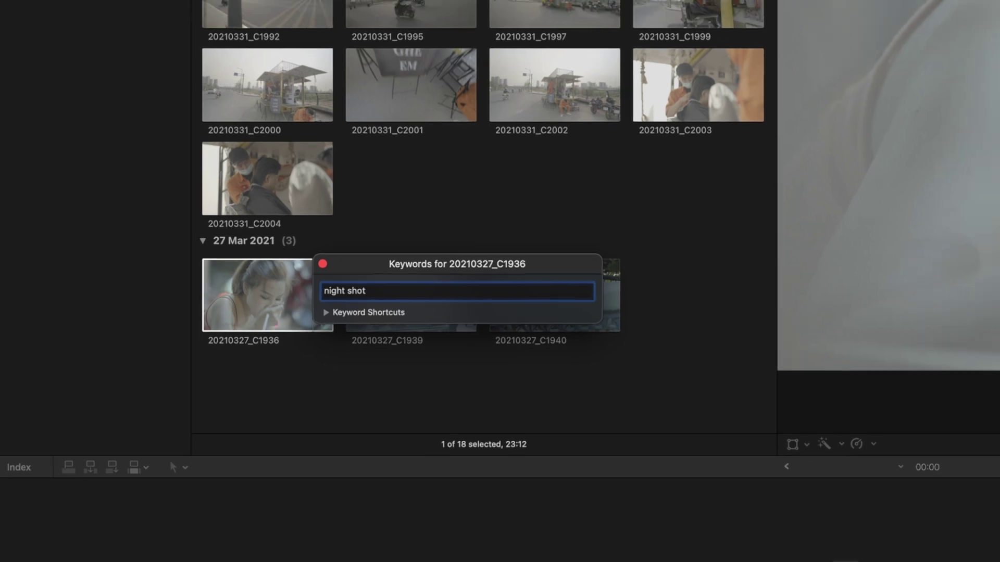
{"action": "key", "text": "Return"}
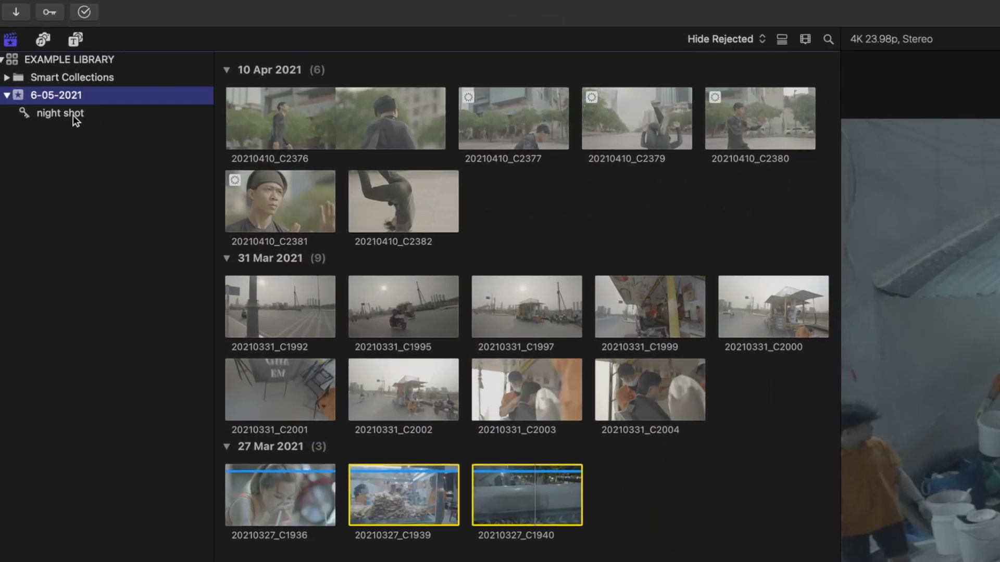
{"action": "left_click", "coordinate": [72, 115]}
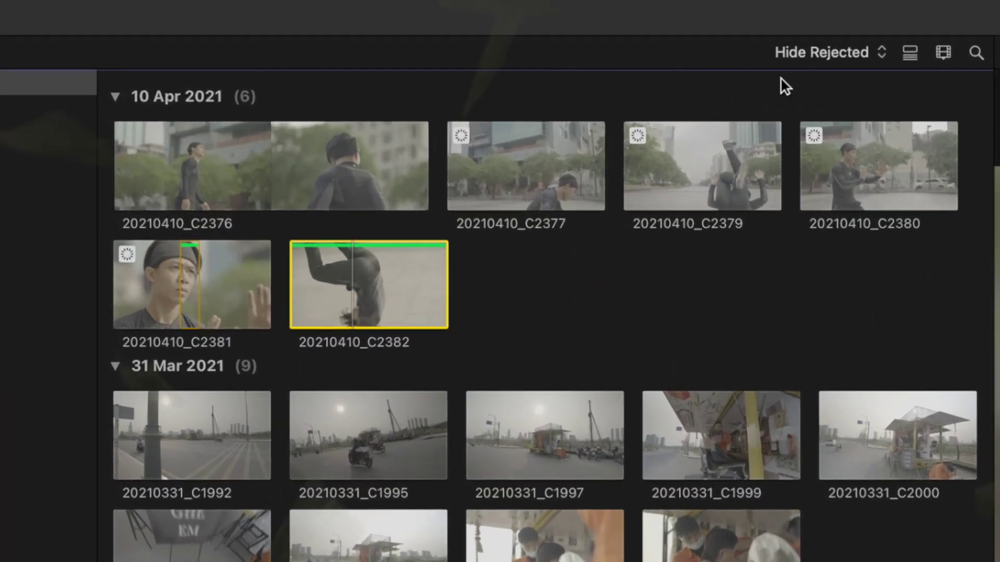
Step: Filter the browser to Favorites and select a range of clip C1940 to favorite
{"action": "left_click", "coordinate": [824, 52]}
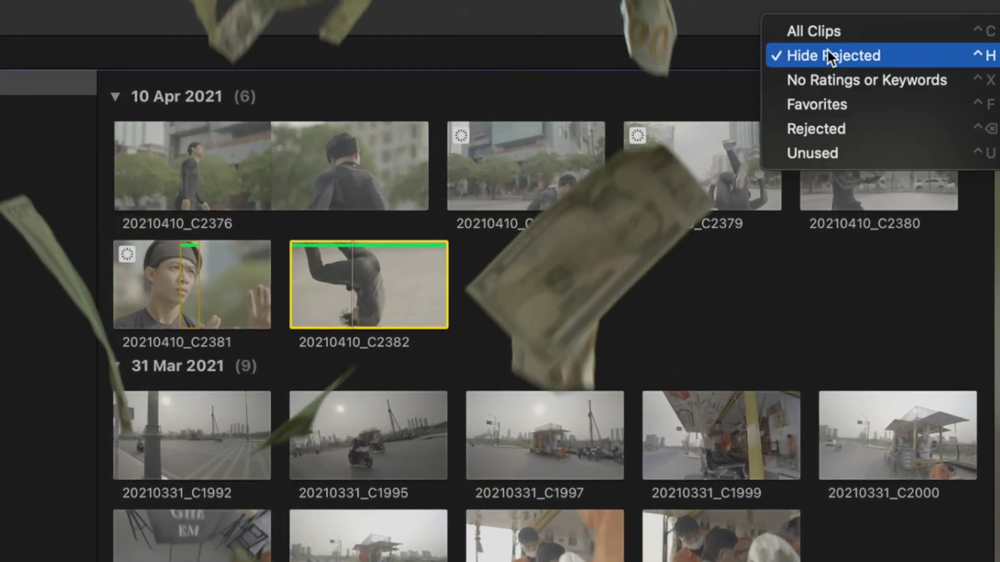
{"action": "left_click", "coordinate": [827, 105]}
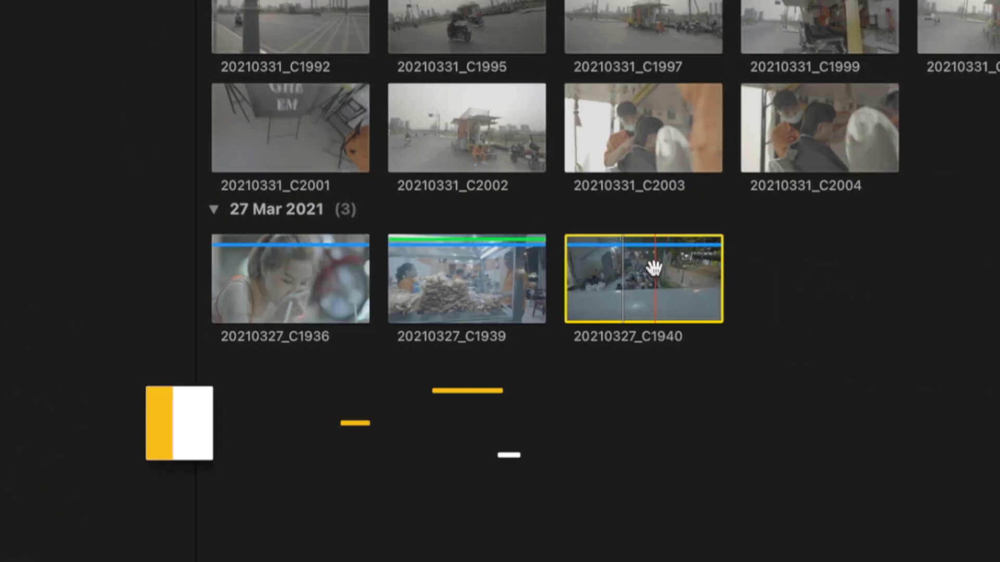
{"action": "left_click_drag", "start_coordinate": [654, 268], "coordinate": [721, 267]}
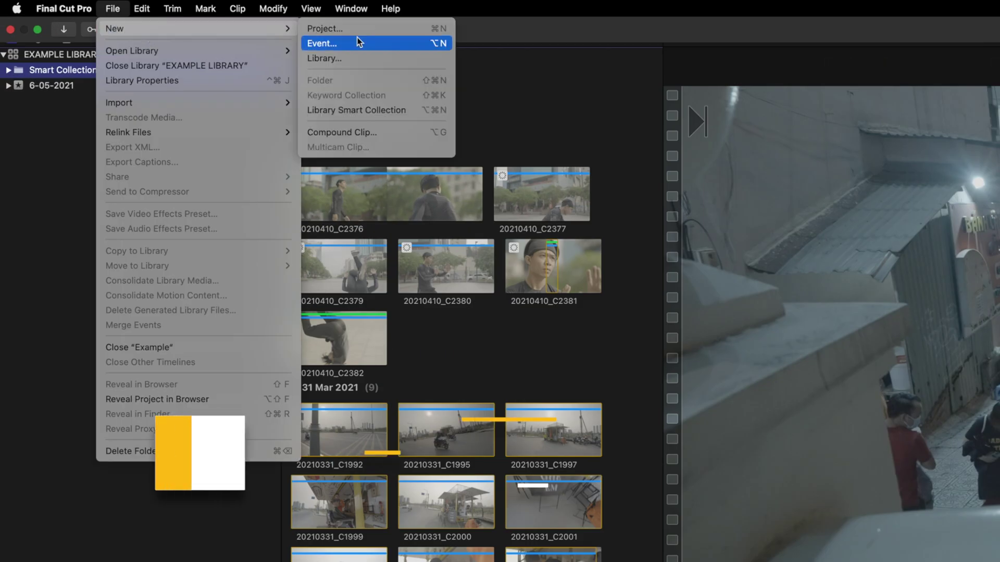
Step: Create the library smart collection 'Gimbal people shot at night' and open its criteria
{"action": "left_click", "coordinate": [359, 125]}
{"action": "type", "text": "G"}
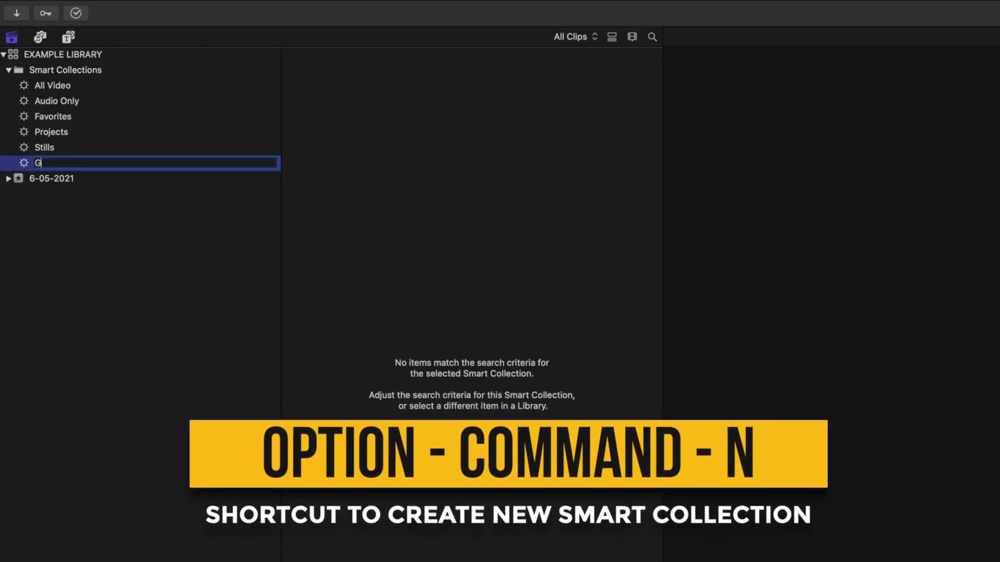
{"action": "type", "text": "imbal people shot at"}
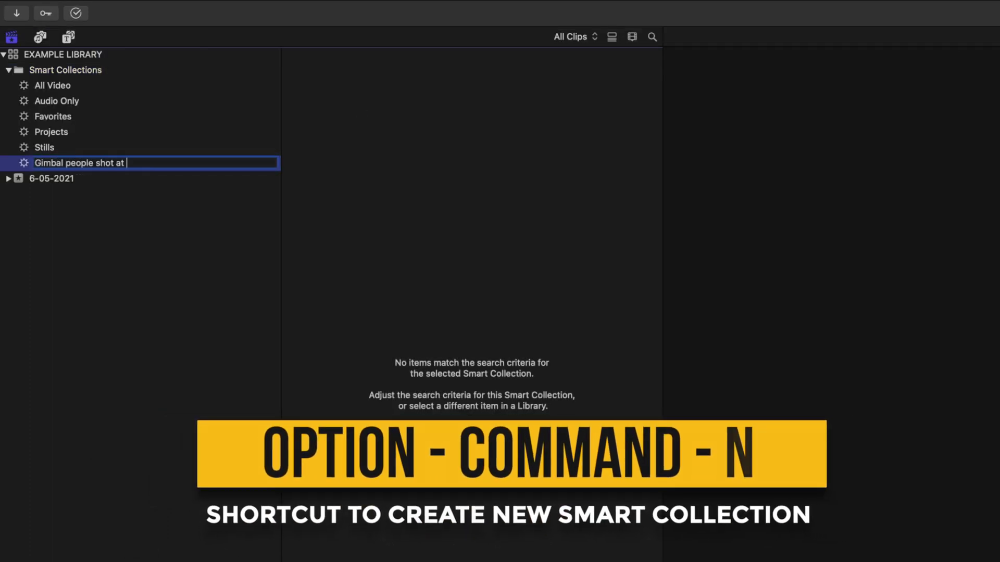
{"action": "type", "text": "night"}
{"action": "key", "text": "Return"}
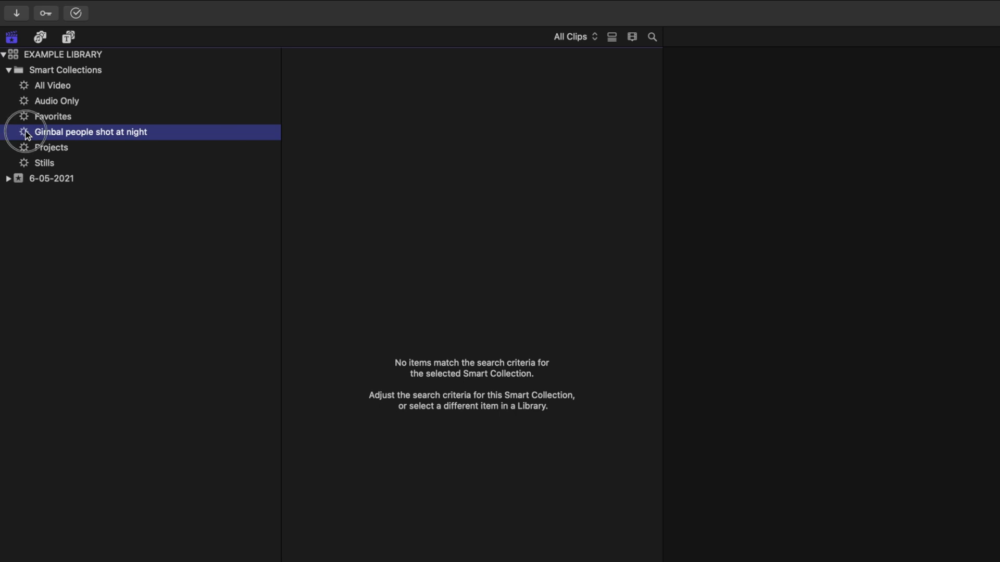
{"action": "double_click", "coordinate": [26, 132]}
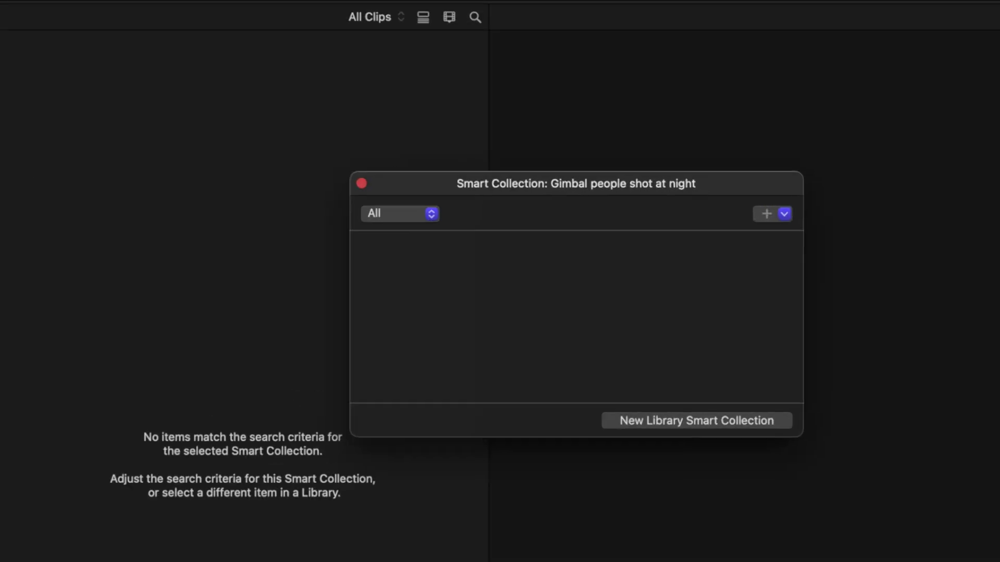
Step: Add an Include All keywords criterion for gimbal, night shot and people, excluding barber shop
{"action": "left_click", "coordinate": [784, 217]}
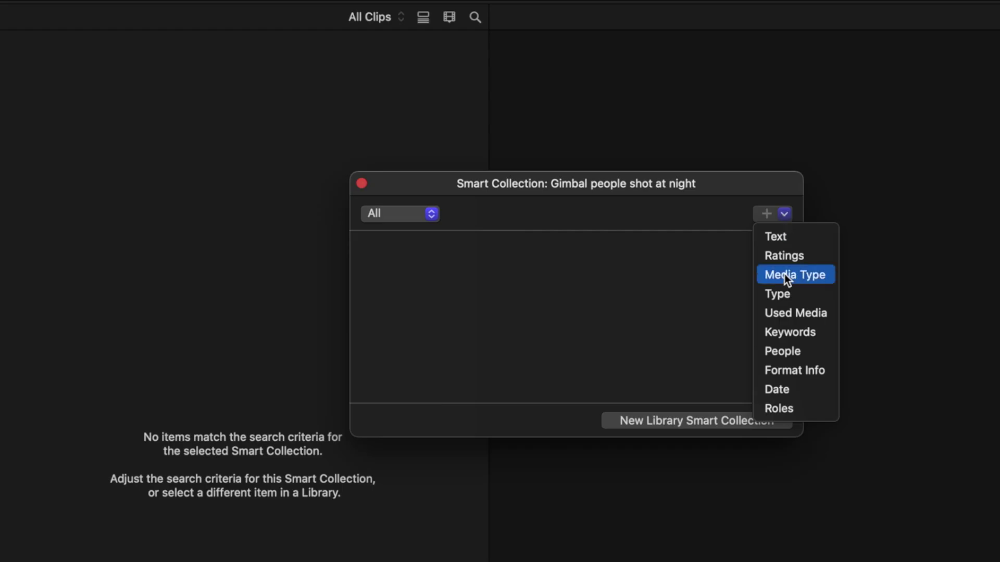
{"action": "left_click", "coordinate": [798, 330]}
{"action": "left_click", "coordinate": [572, 248]}
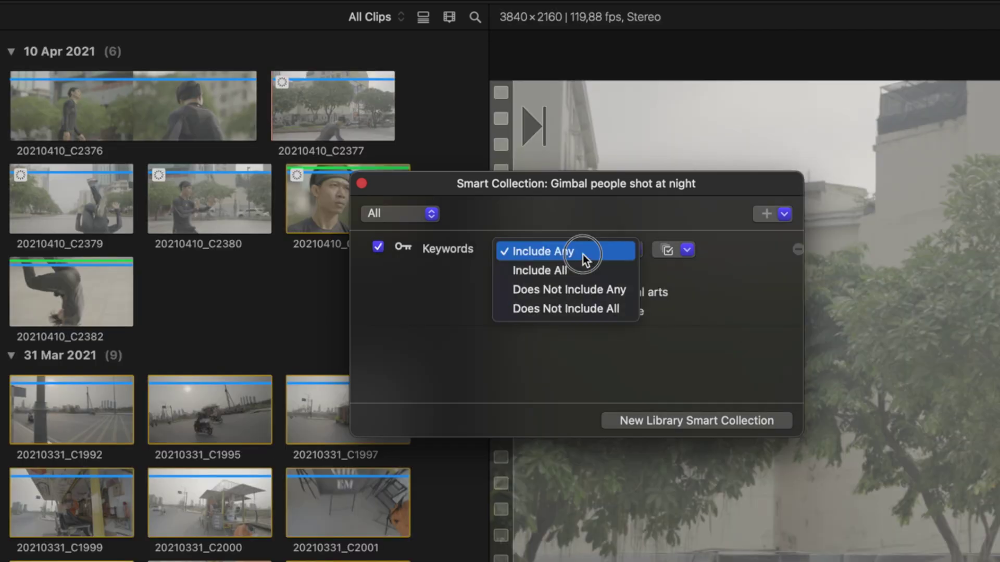
{"action": "left_click", "coordinate": [578, 274]}
{"action": "left_click", "coordinate": [597, 292]}
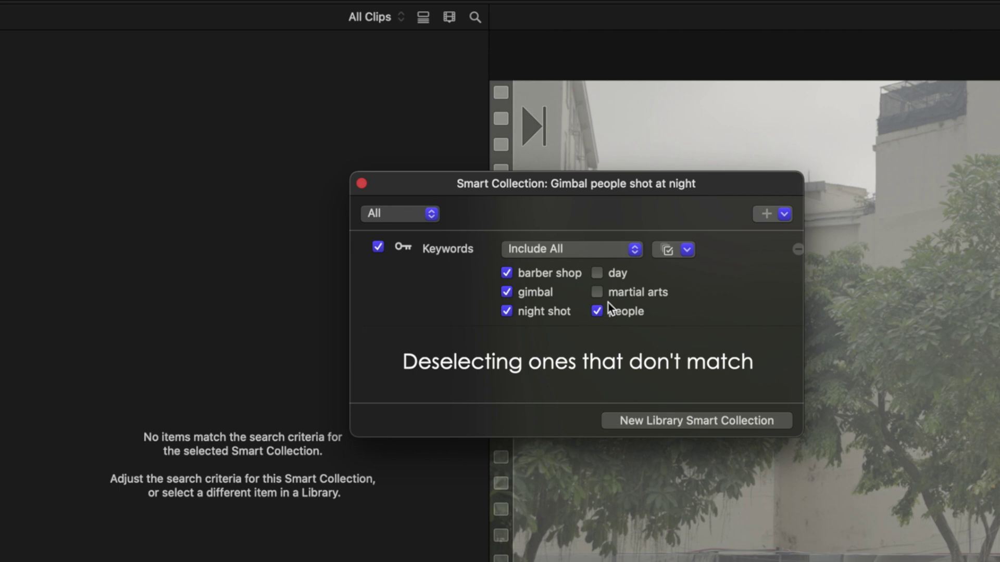
{"action": "left_click", "coordinate": [506, 272]}
Step: Add the Ratings: Favorites and Used Media: Unused criteria
{"action": "left_click", "coordinate": [783, 213]}
{"action": "left_click", "coordinate": [798, 256]}
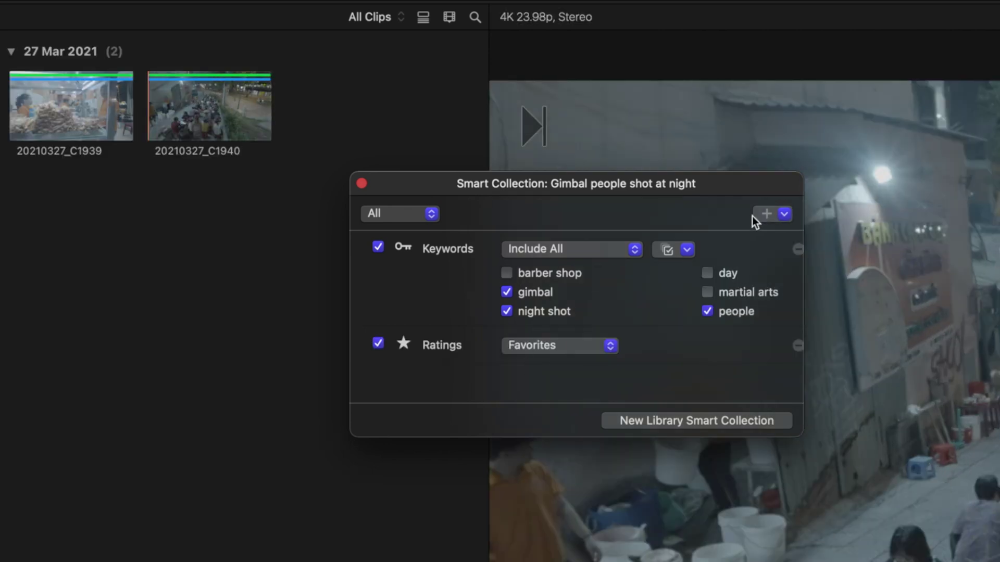
{"action": "left_click", "coordinate": [784, 213]}
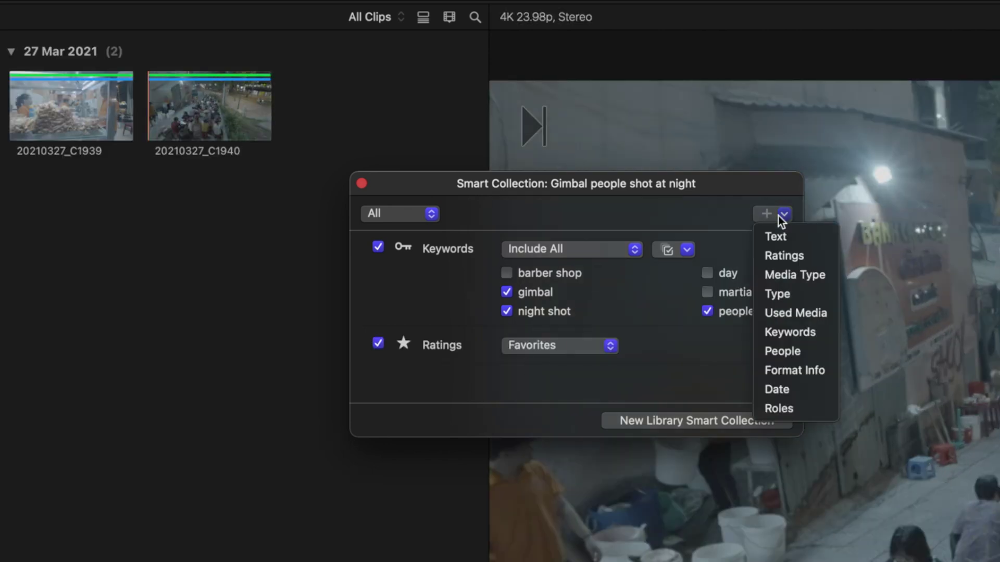
{"action": "left_click", "coordinate": [805, 311]}
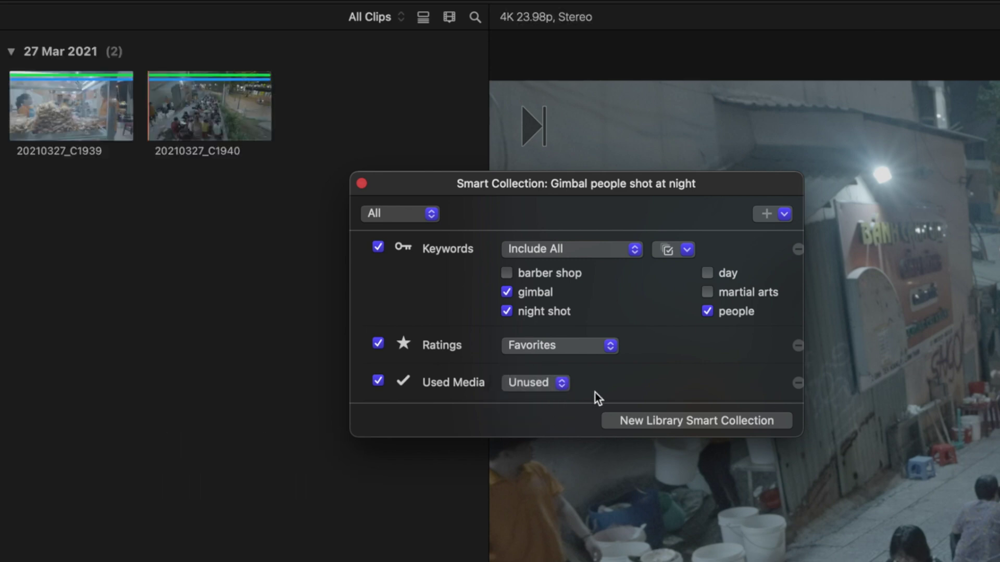